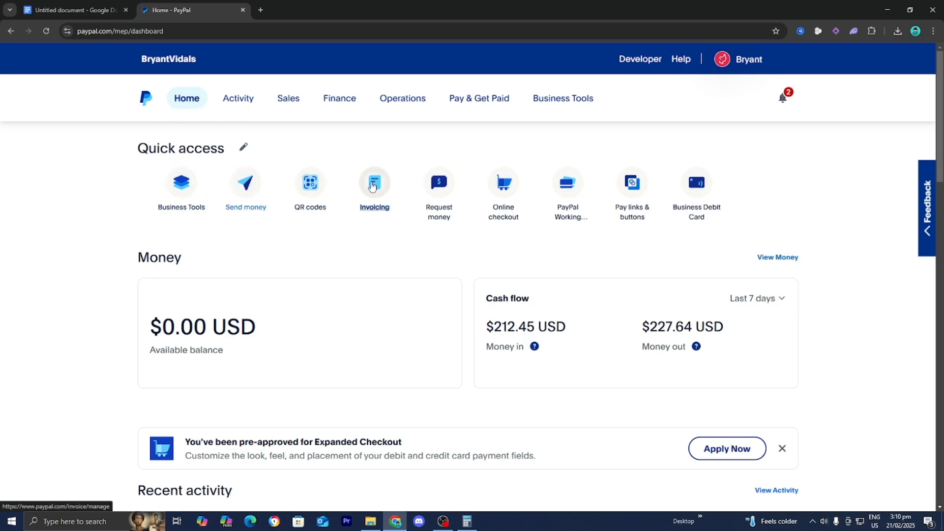
# From the Invoicing tile, create a new blank invoice, which is numbered 0006.
pyautogui.click(372, 186)
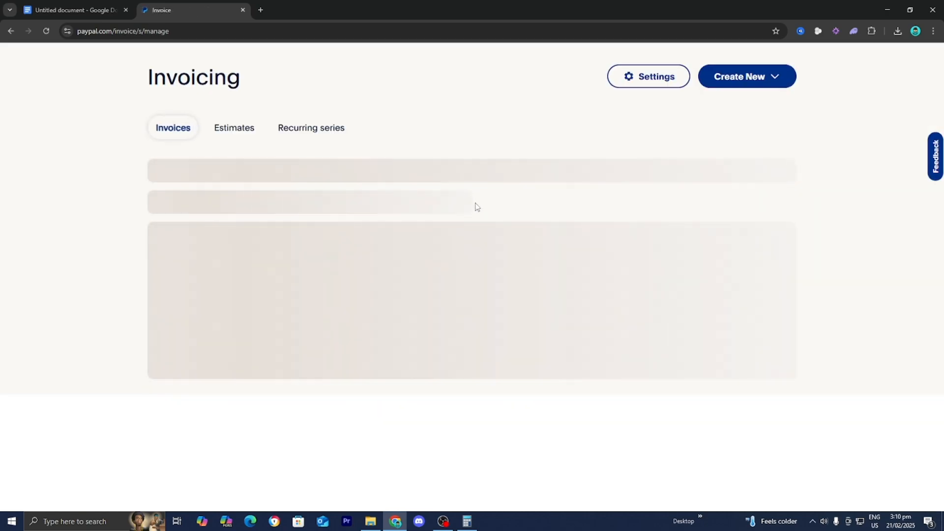
pyautogui.scroll(-2, 645, 351)
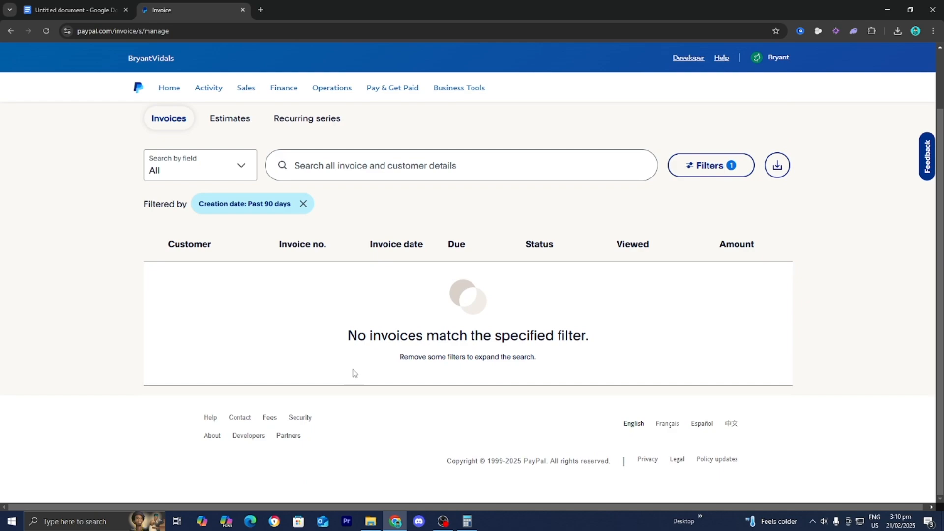
pyautogui.scroll(2, 324, 284)
pyautogui.scroll(-2, 325, 283)
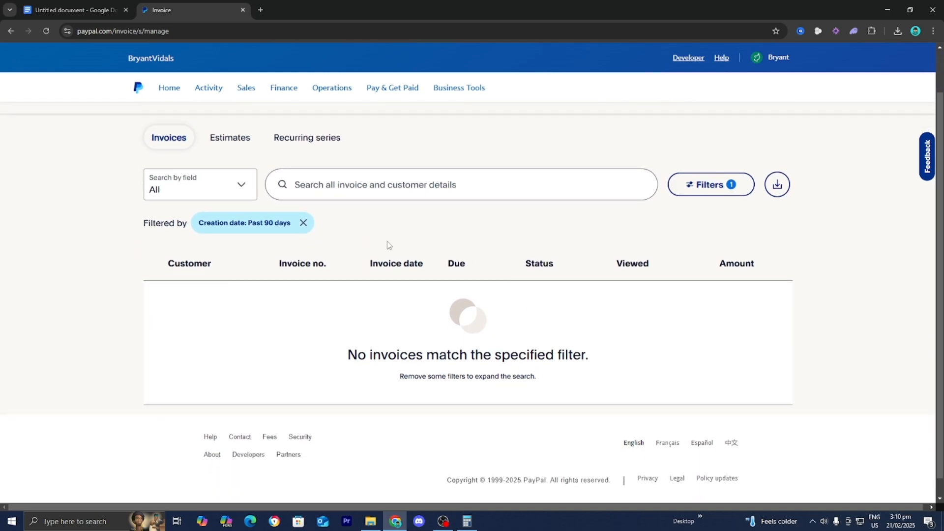
pyautogui.scroll(2, 497, 345)
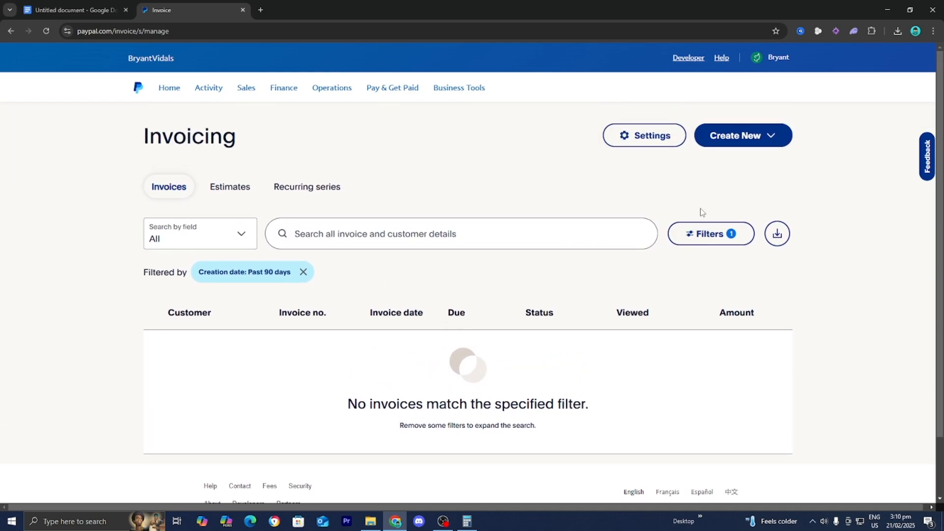
pyautogui.click(721, 140)
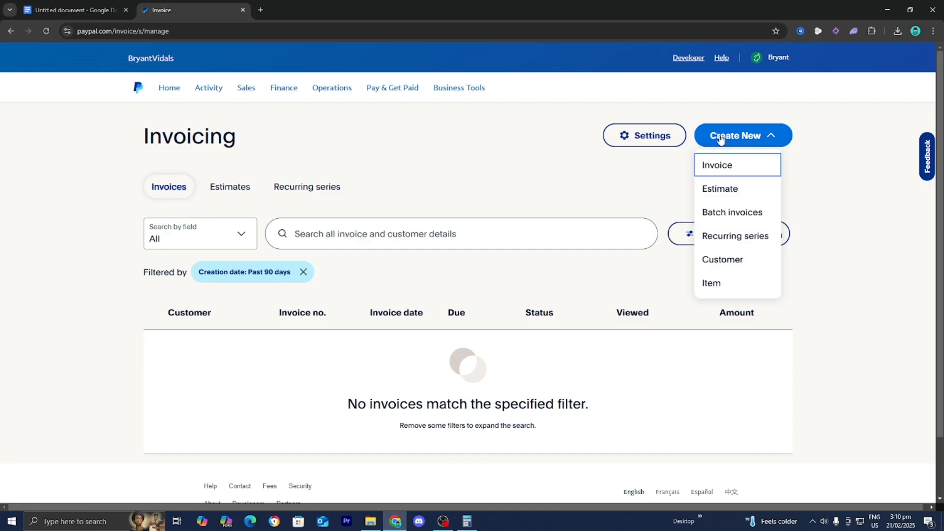
pyautogui.click(723, 165)
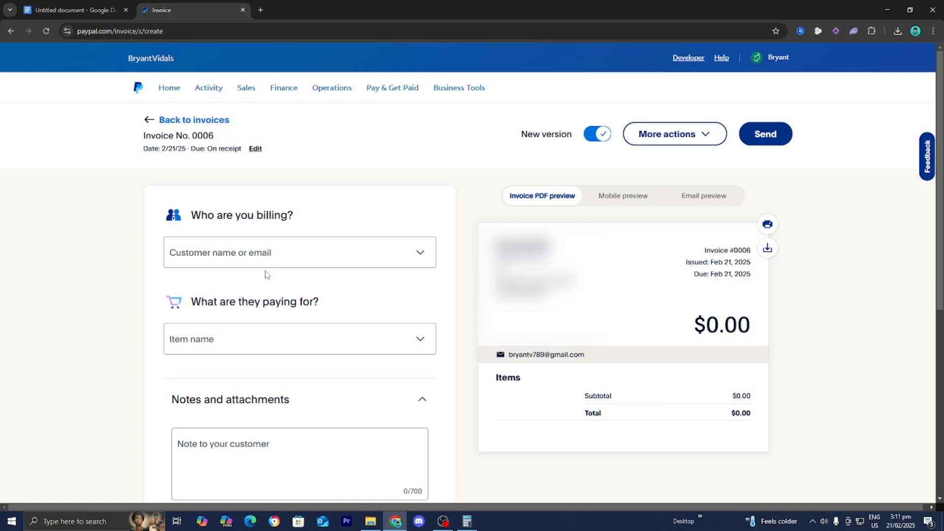
# Create a new customer from their full name as the Bill to recipient, leaving the details unedited.
pyautogui.click(226, 240)
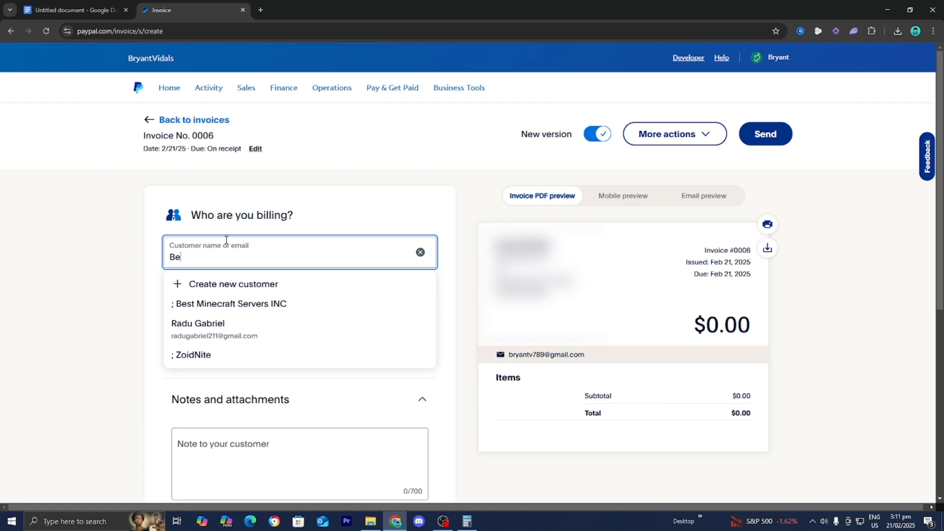
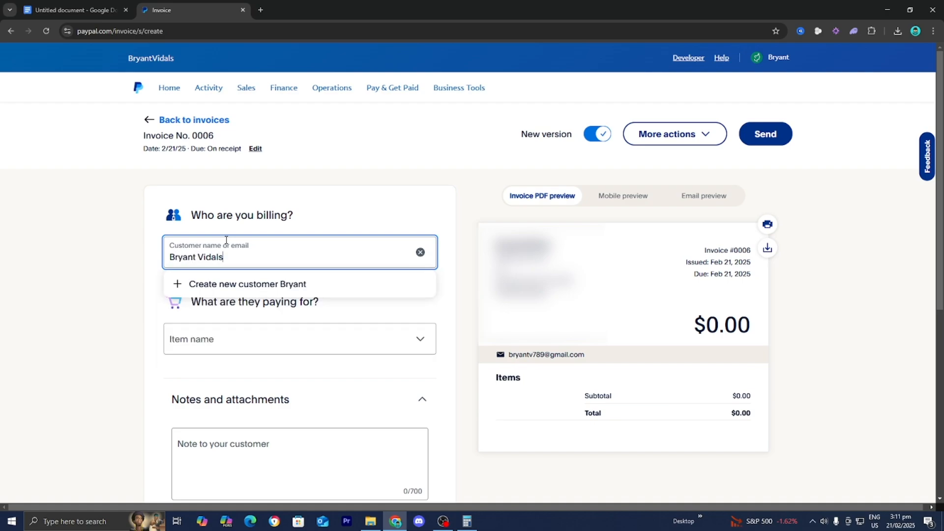
pyautogui.press('Return')
pyautogui.moveTo(279, 287)
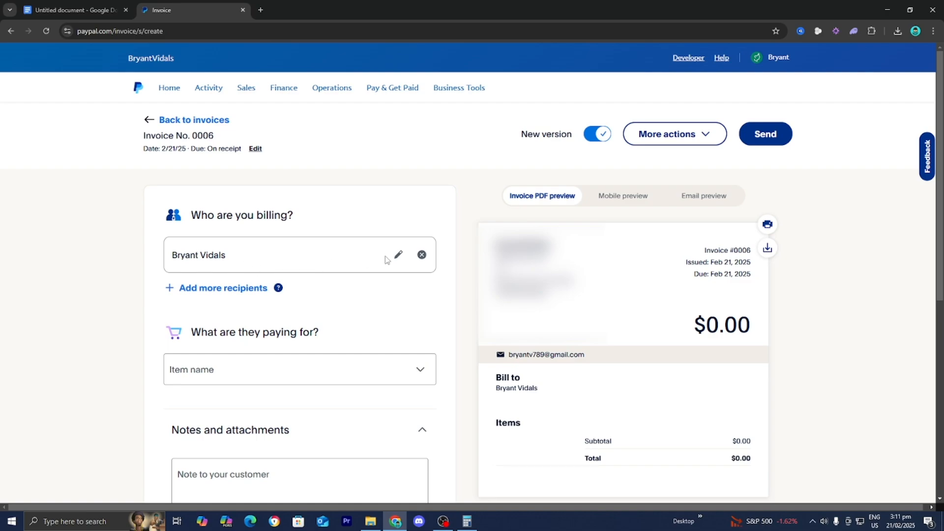
pyautogui.click(399, 256)
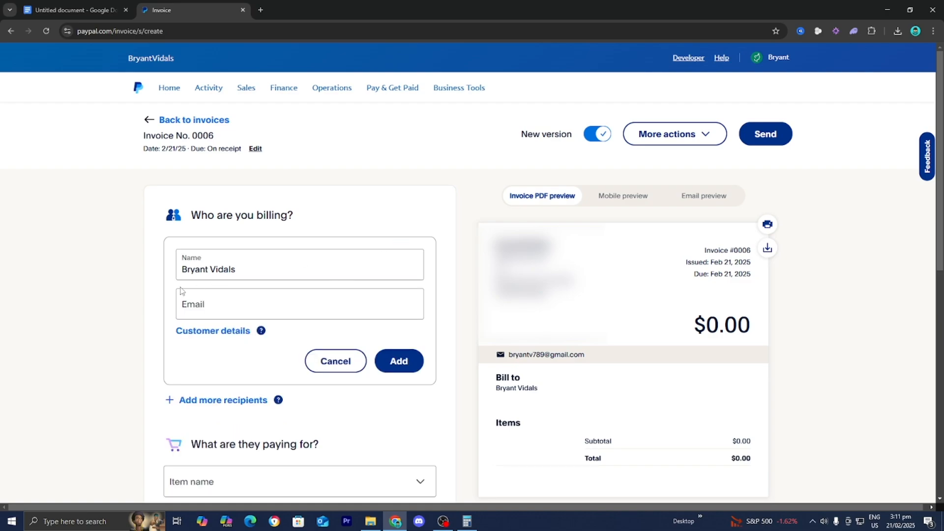
pyautogui.click(335, 361)
pyautogui.click(336, 362)
pyautogui.scroll(-1, 255, 320)
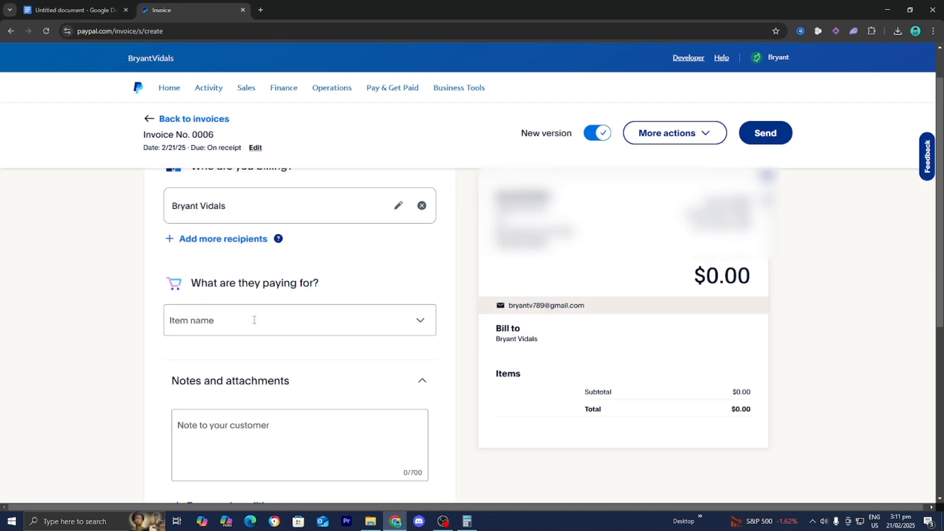
# Add the new item 'test' (qty 1 at $5.00, note 'hi') so the invoice totals $5.00.
pyautogui.click(255, 320)
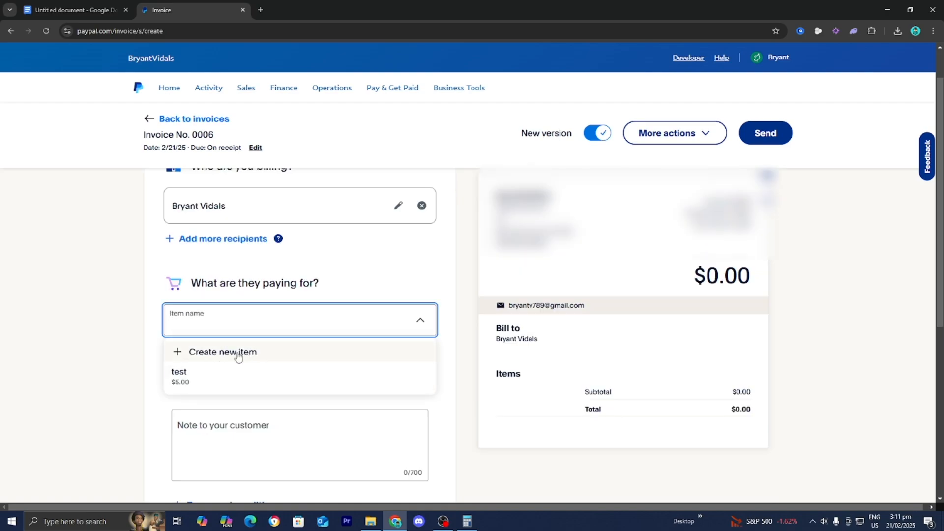
pyautogui.click(239, 353)
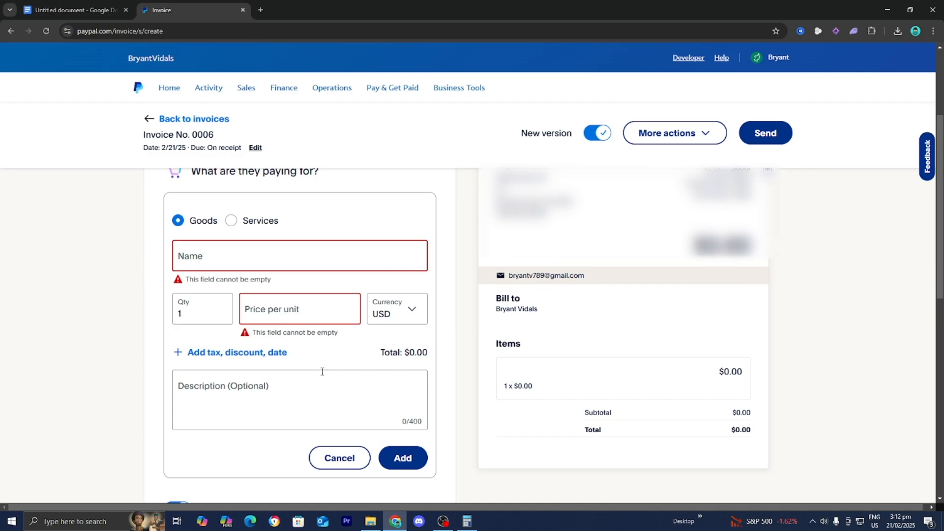
pyautogui.click(346, 457)
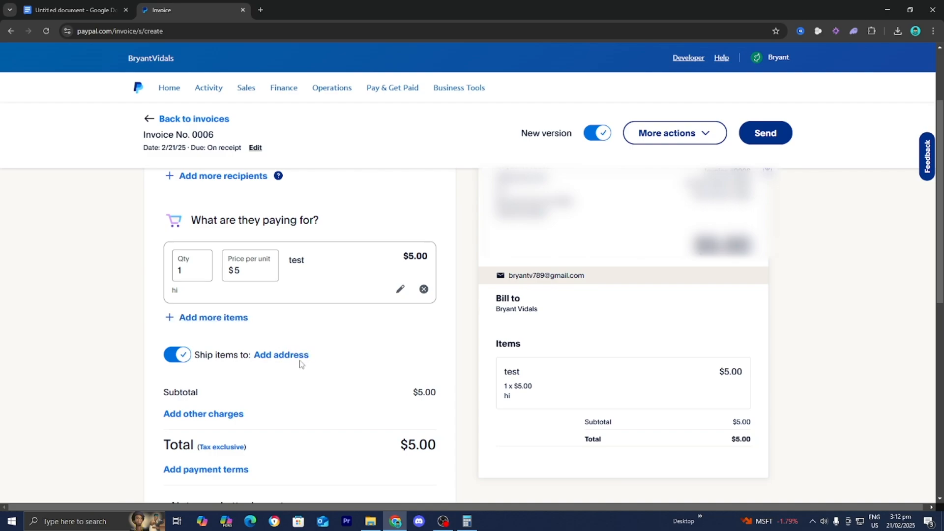
pyautogui.scroll(-3, 195, 363)
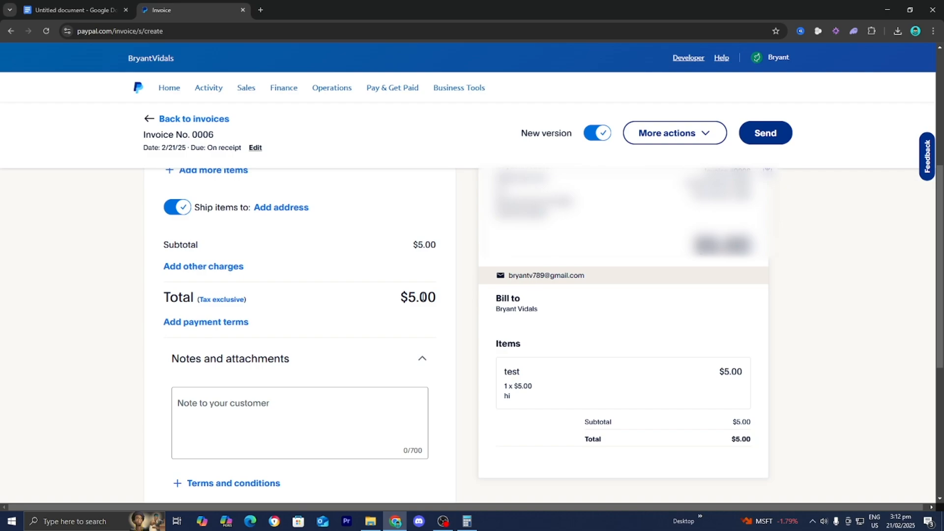
pyautogui.click(231, 272)
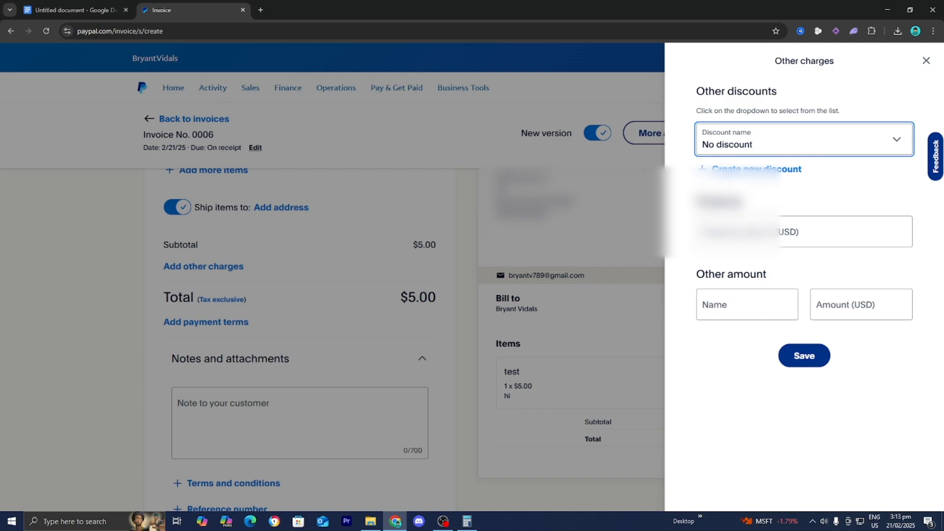
pyautogui.click(926, 61)
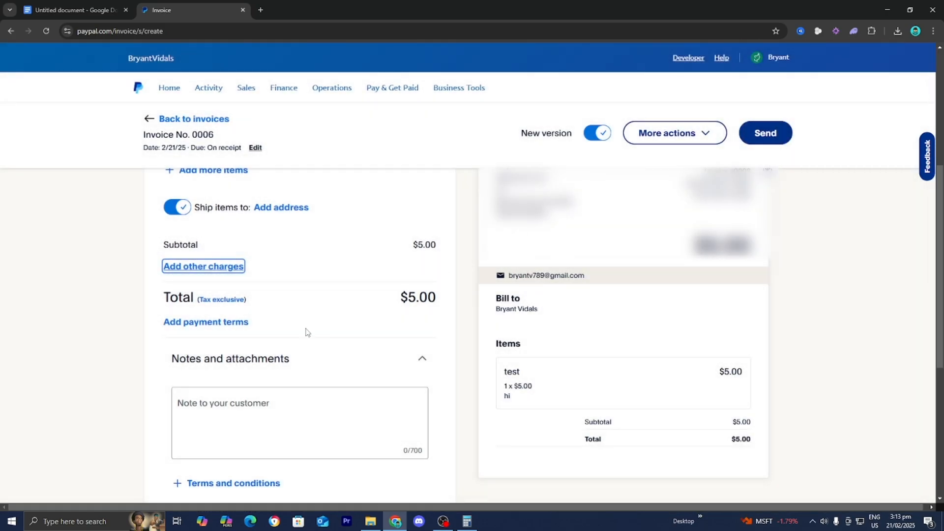
pyautogui.click(212, 324)
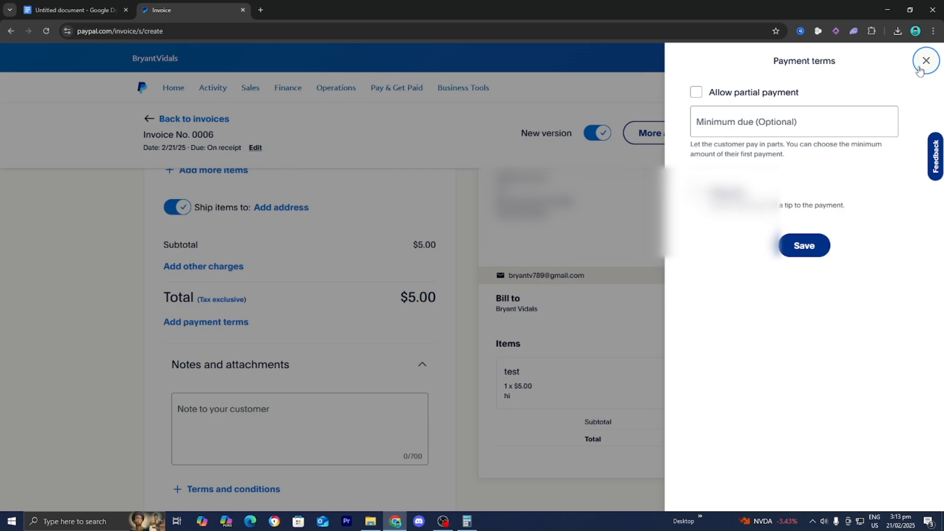
pyautogui.click(927, 60)
# Add blank Terms and conditions, Reference number and Memo to self fields below the items.
pyautogui.scroll(-1, 232, 335)
pyautogui.scroll(-2, 237, 331)
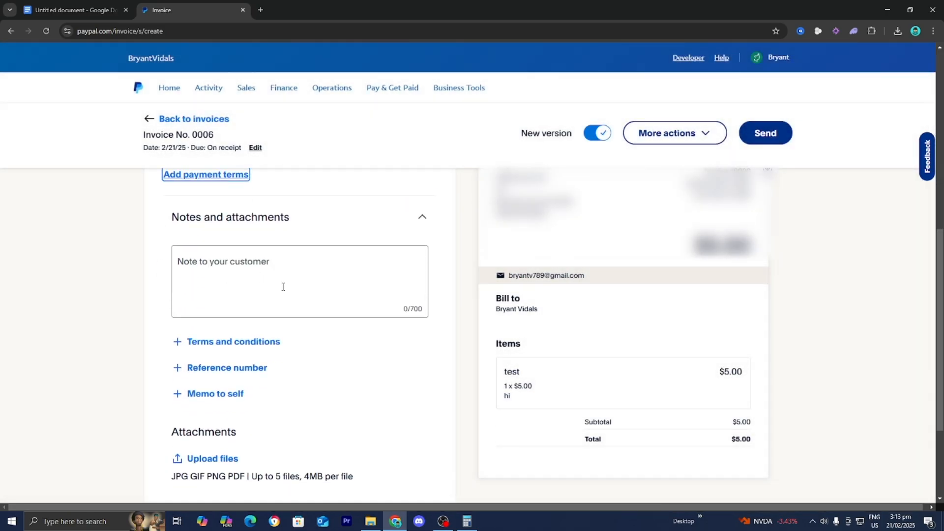
pyautogui.scroll(-1, 246, 295)
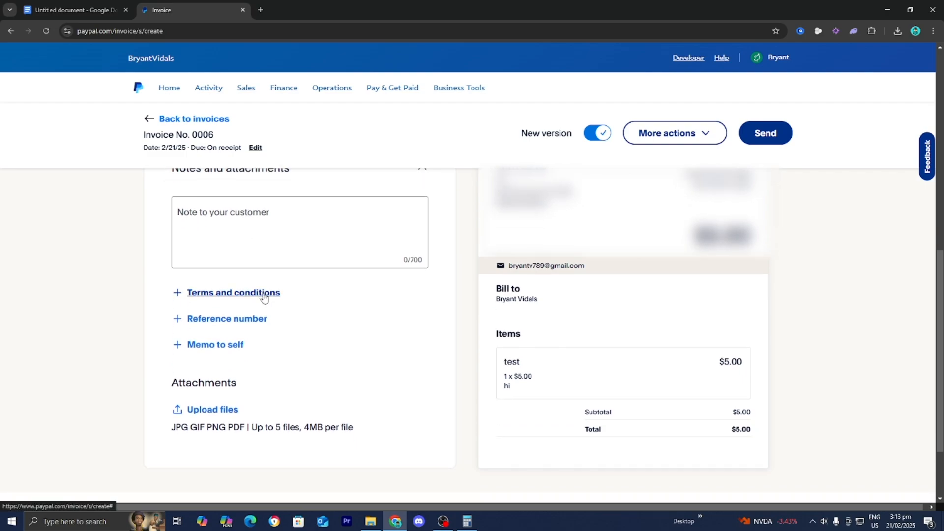
pyautogui.click(265, 294)
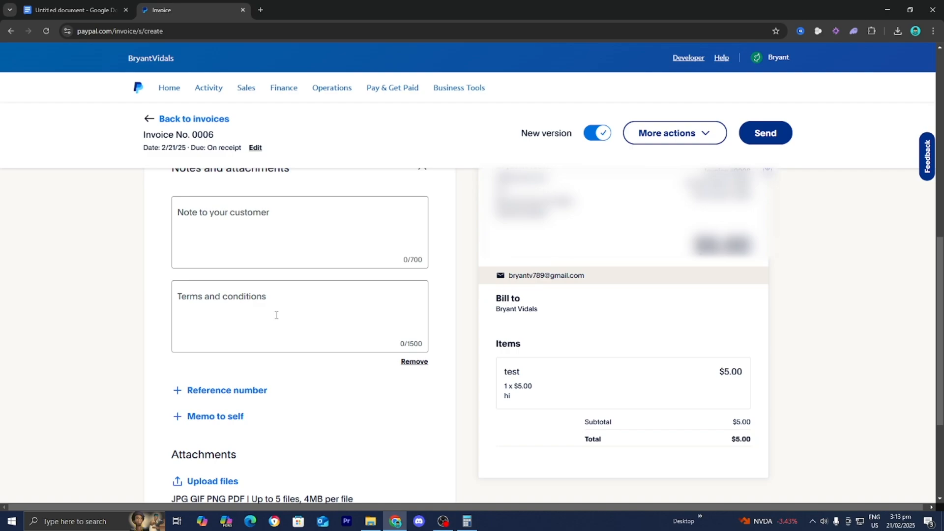
pyautogui.scroll(-2, 276, 311)
pyautogui.click(263, 294)
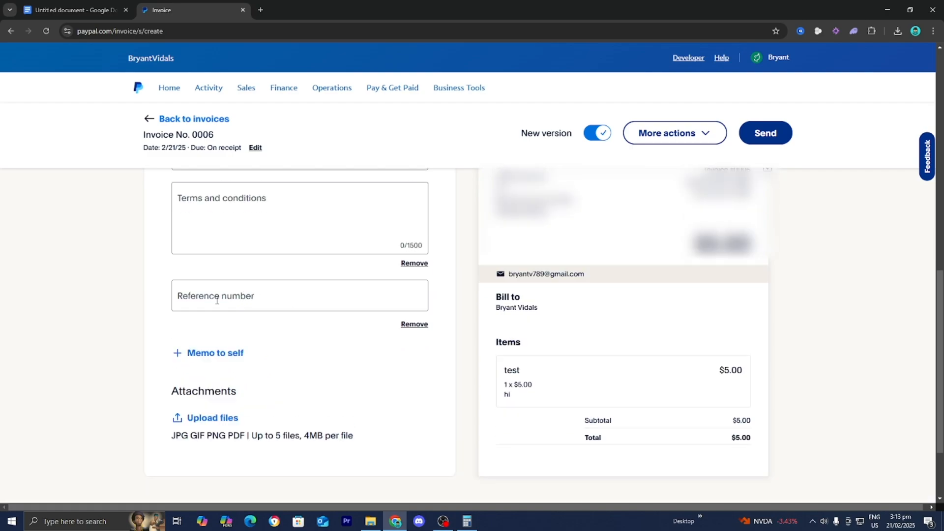
pyautogui.click(227, 353)
pyautogui.scroll(-2, 243, 357)
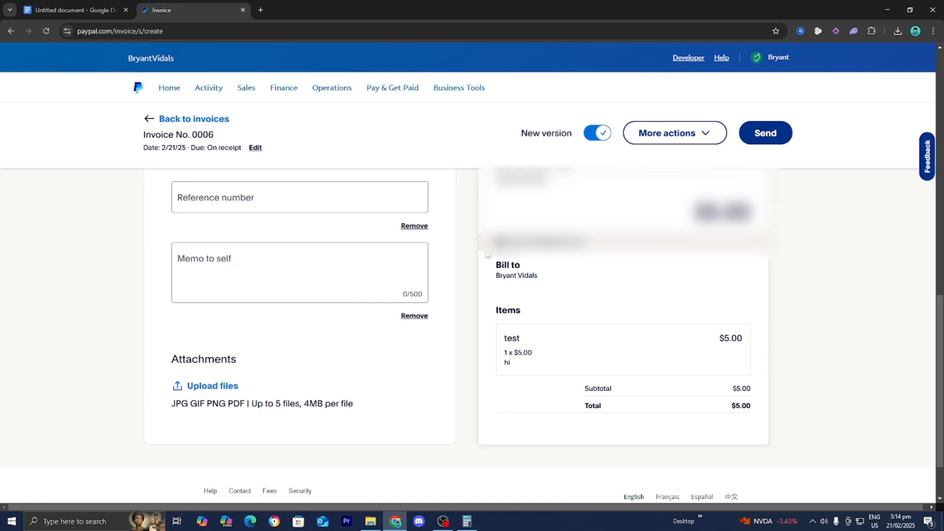
# Send invoice 0006, copy its payment link, and close the share dialog.
pyautogui.click(765, 135)
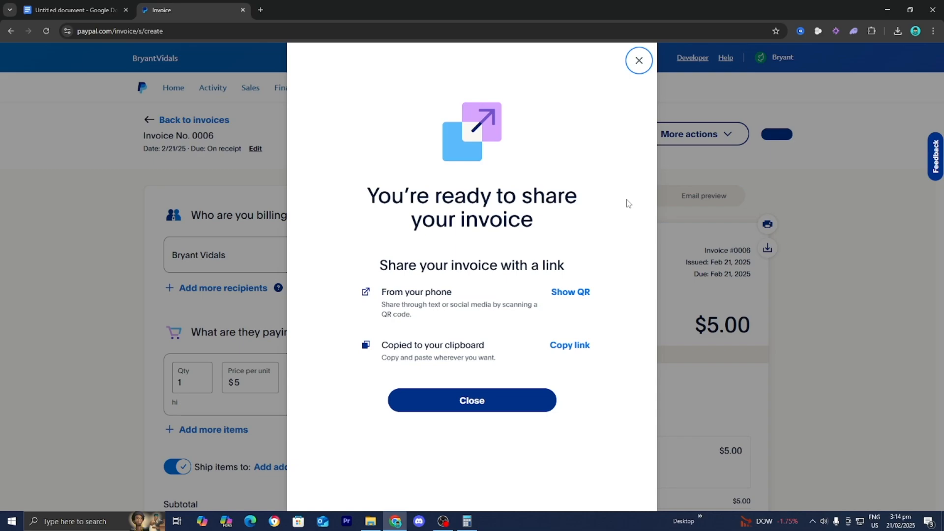
pyautogui.click(584, 351)
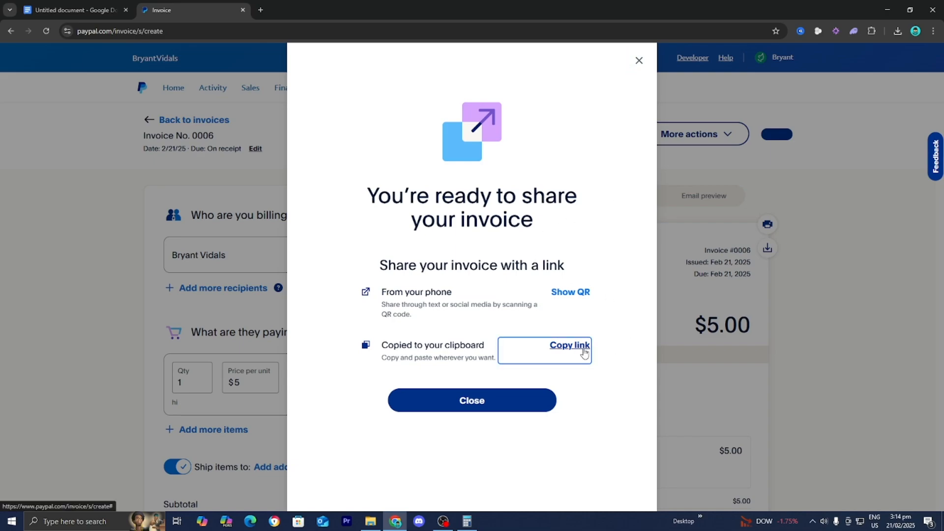
pyautogui.click(587, 352)
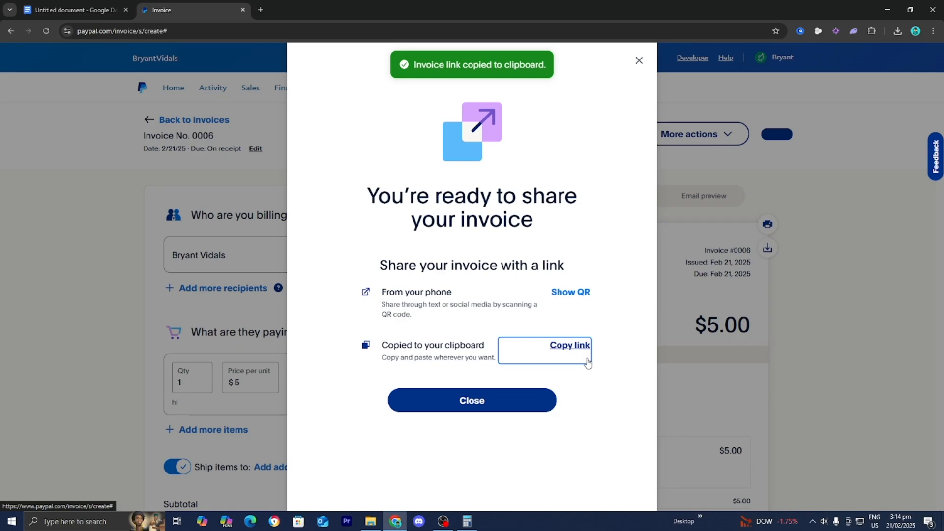
pyautogui.click(500, 402)
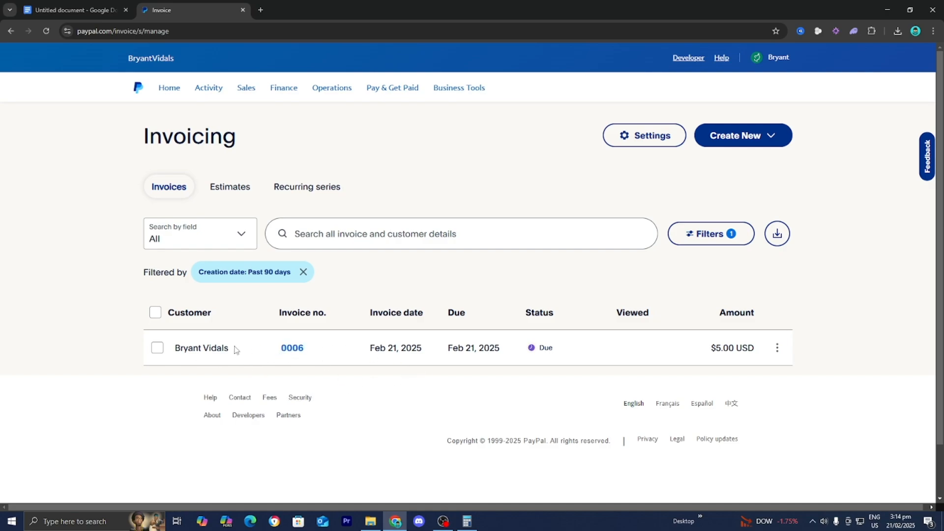
# Paste the copied link into a new browser tab to open the $5.00 invoice #0006 page.
pyautogui.click(261, 9)
pyautogui.hotkey('ctrl', 'v')
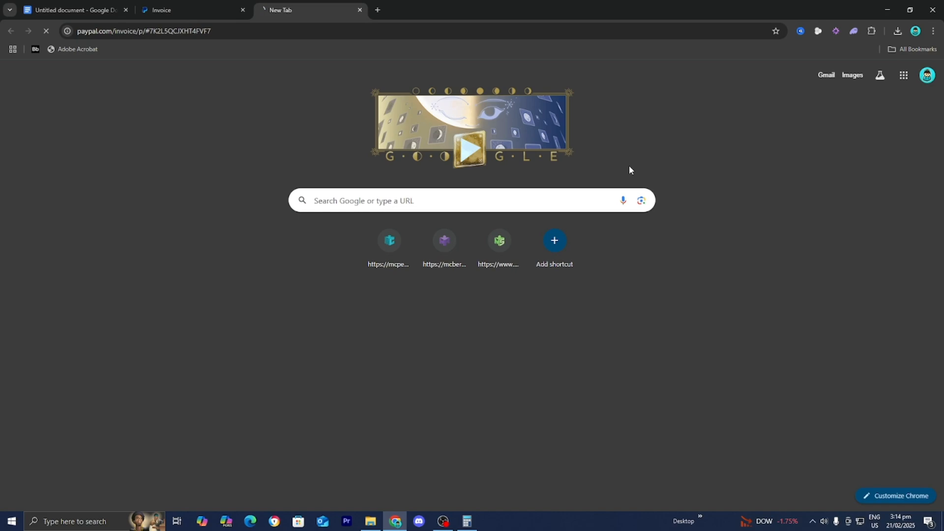
pyautogui.press('Return')
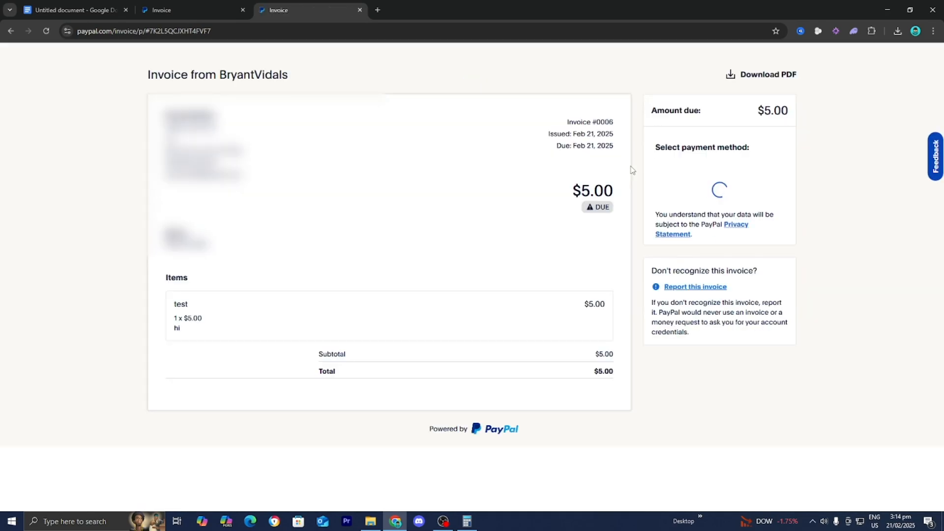
pyautogui.scroll(-1, 534, 214)
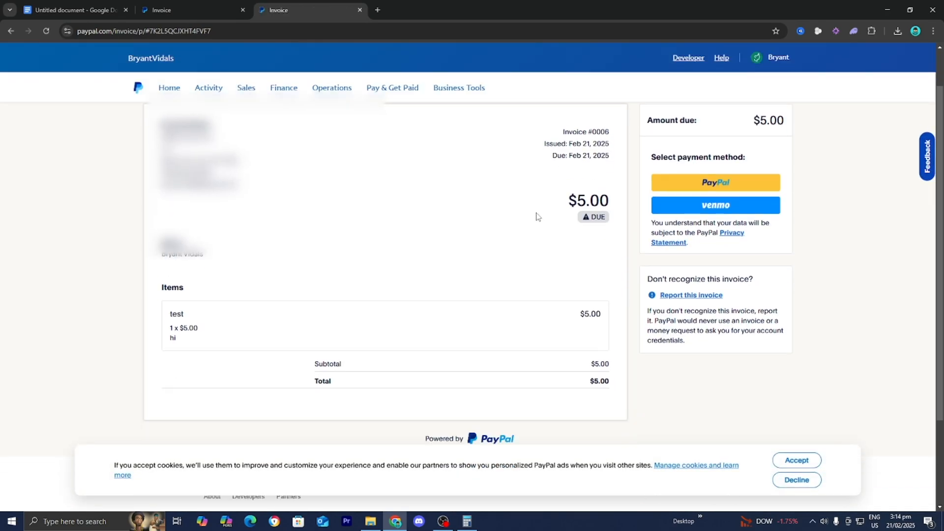